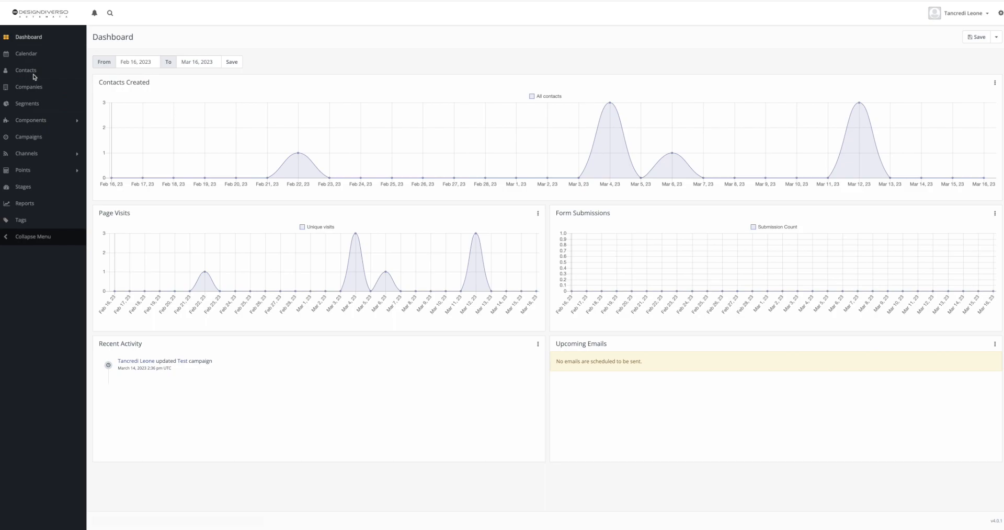
Open the Custom Fields settings page and scan the list of contact and company fields
left_click(1000, 13)
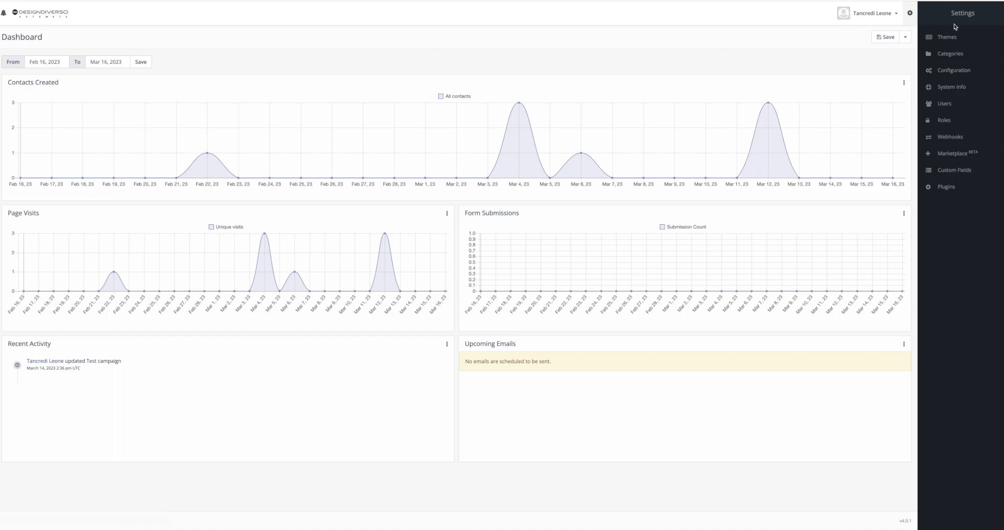
left_click(944, 169)
scroll(468, 155, "down", 4)
scroll(468, 154, "up", 4)
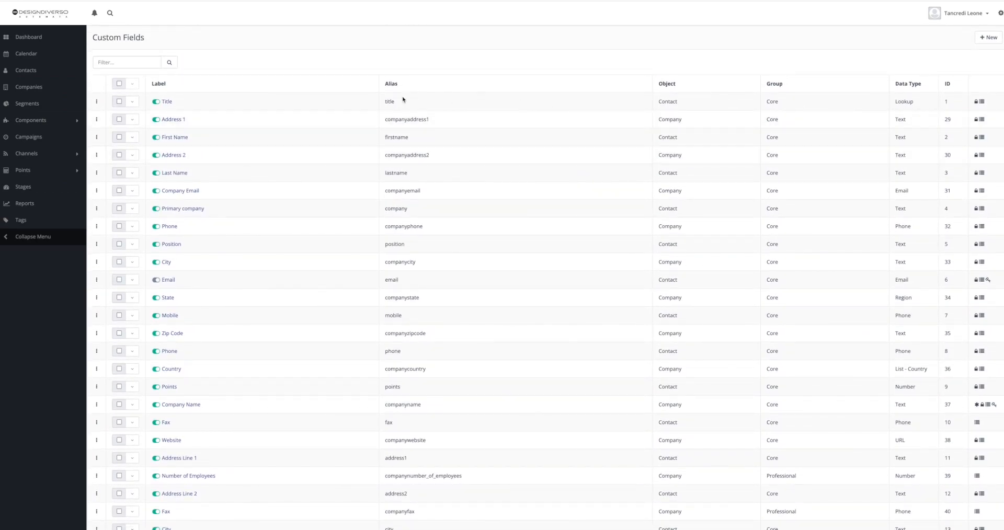
Open the Downloads folder in Finder and preview contacts_march-16-2023.csv with Quick Look
mouse_move(280, 506)
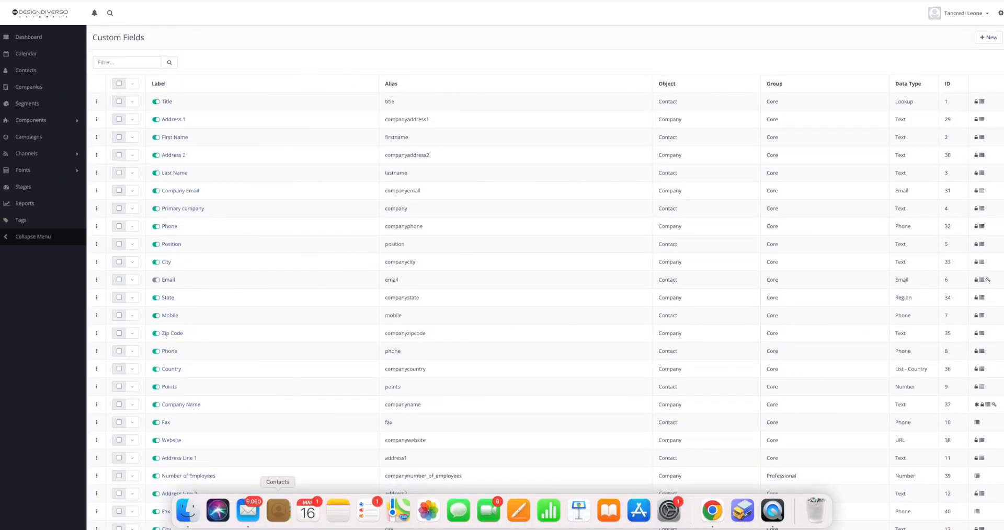
left_click(185, 510)
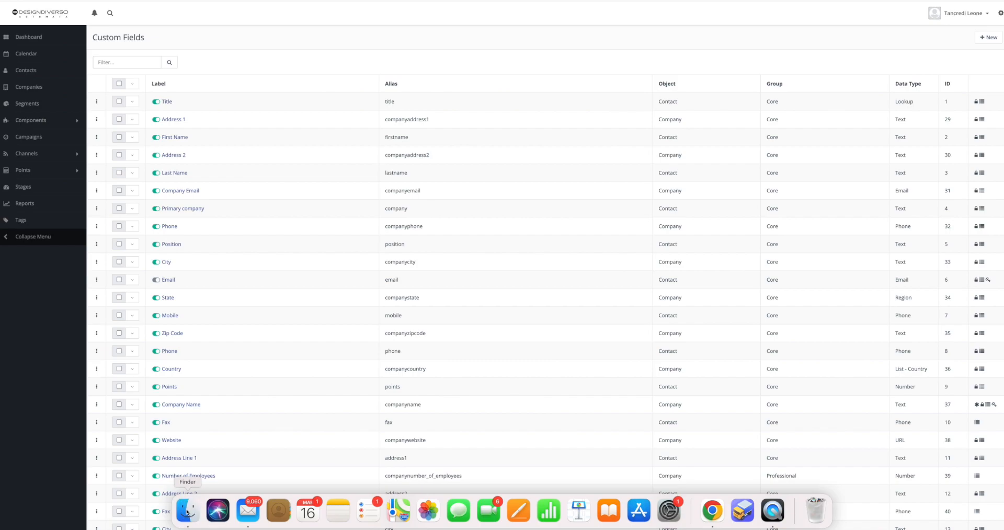
left_click(187, 511)
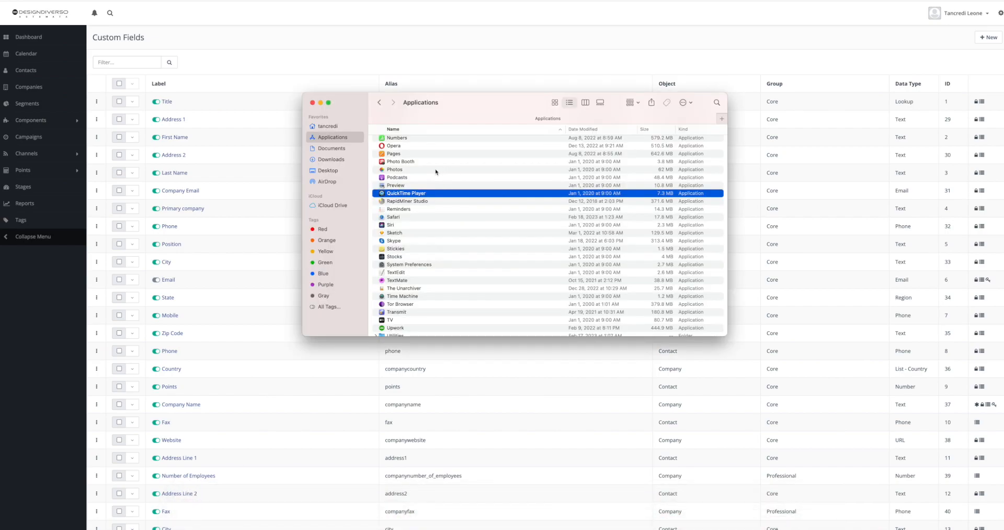
left_click(356, 162)
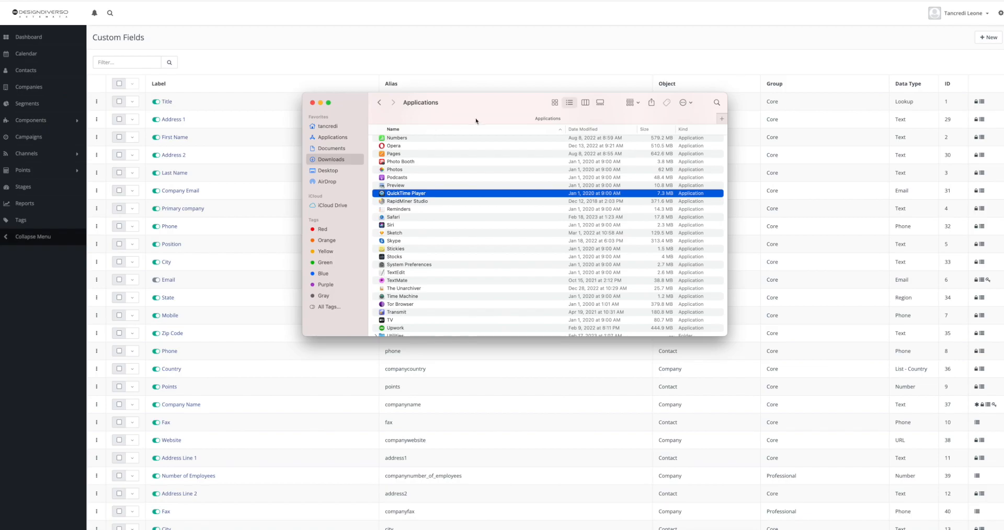
left_click_drag(505, 112, 527, 129)
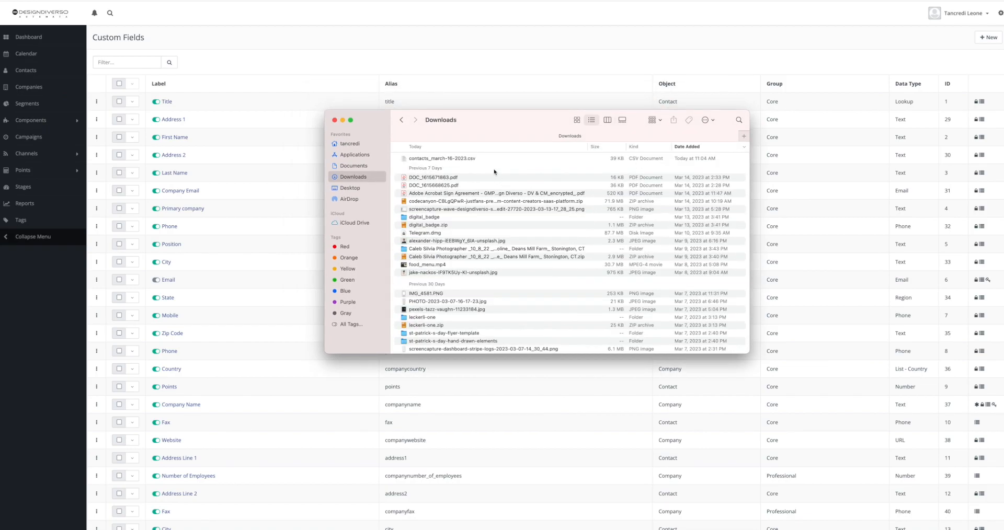
left_click(495, 159)
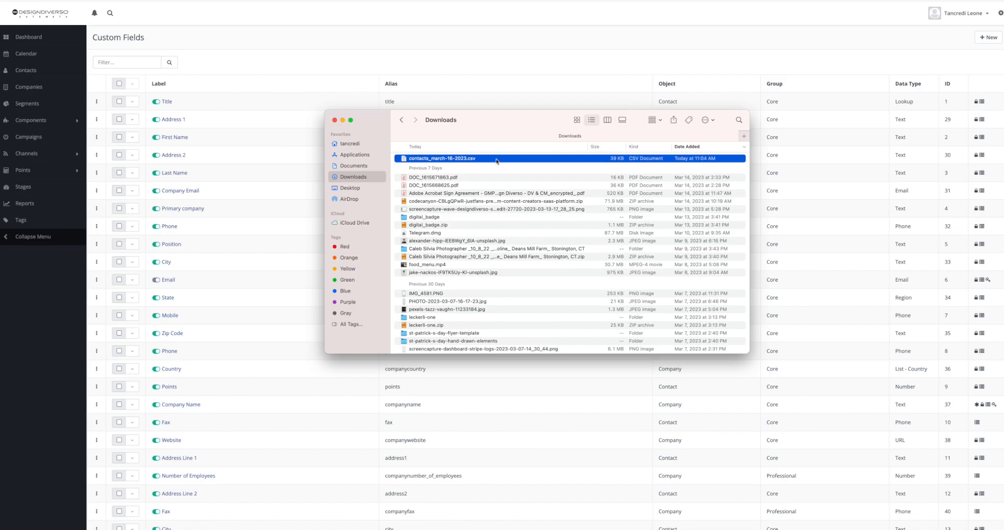
key("space")
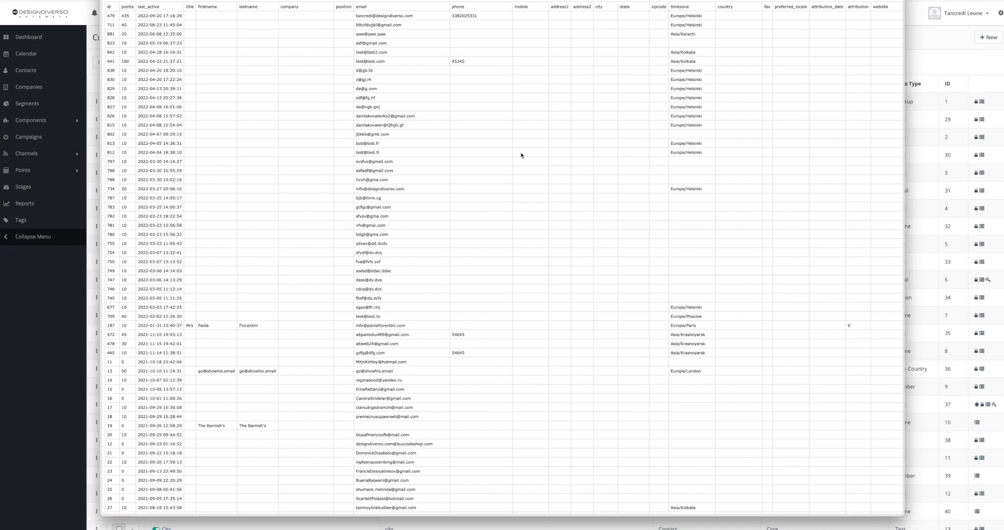
Examine the CSV preview's columns and rows, then close the preview
mouse_move(262, 7)
left_mouse_down()
mouse_move(268, 34)
mouse_move(266, 23)
left_mouse_up()
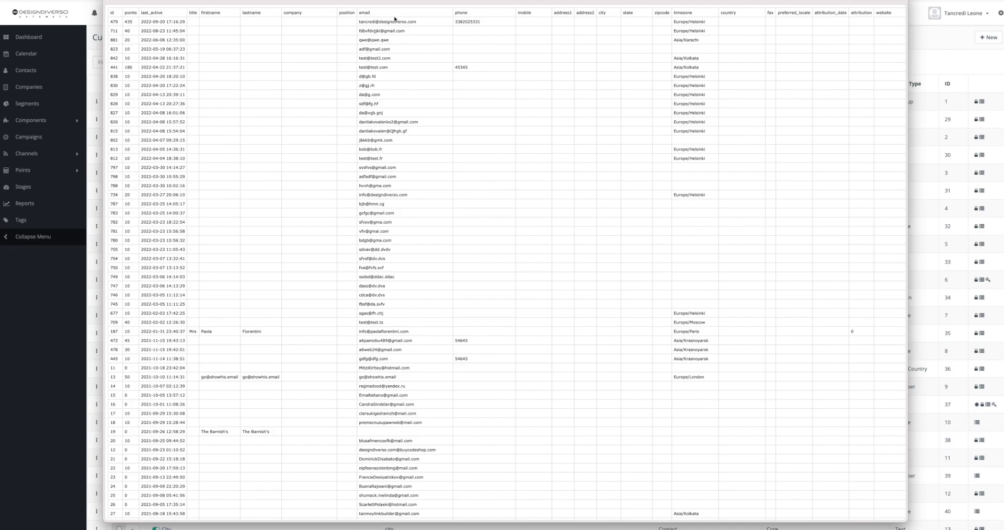
scroll(320, 96, "down", 3)
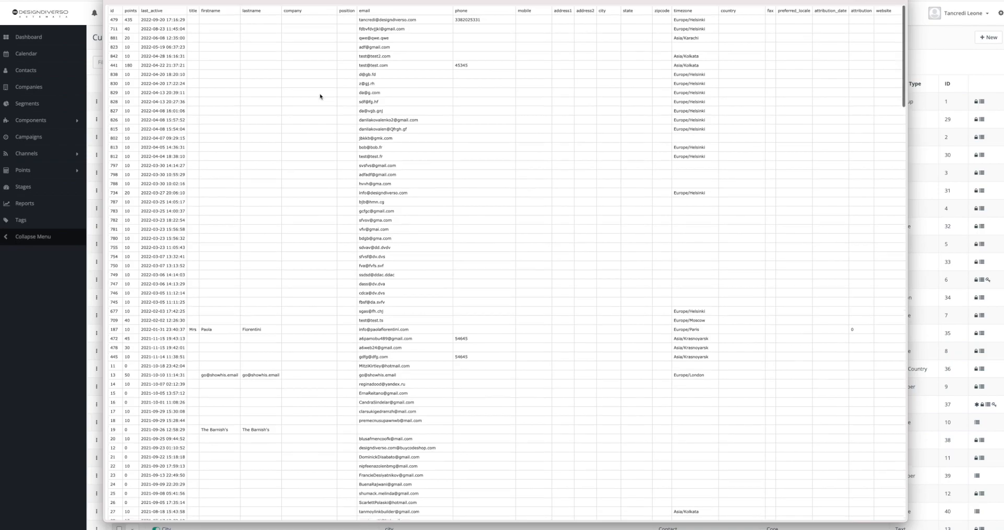
scroll(320, 97, "up", 3)
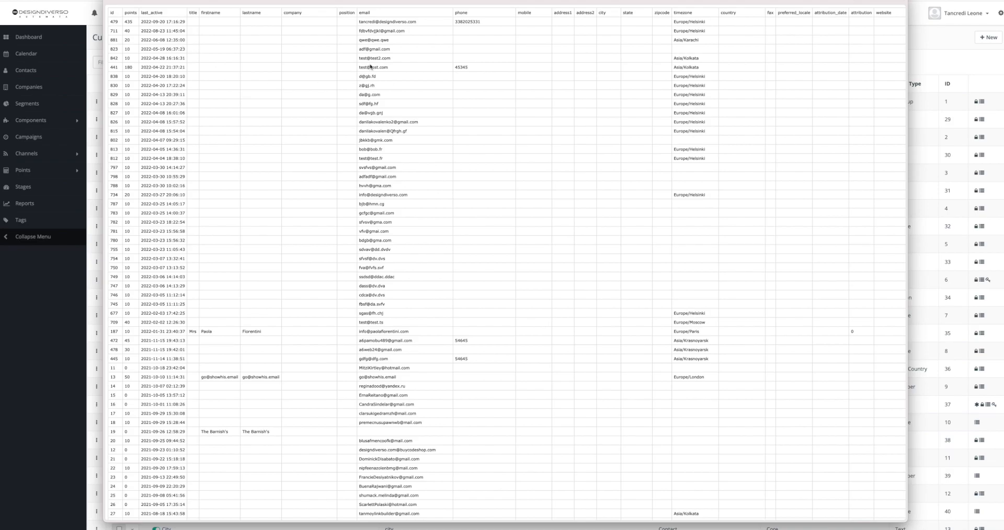
key("space")
left_click(744, 70)
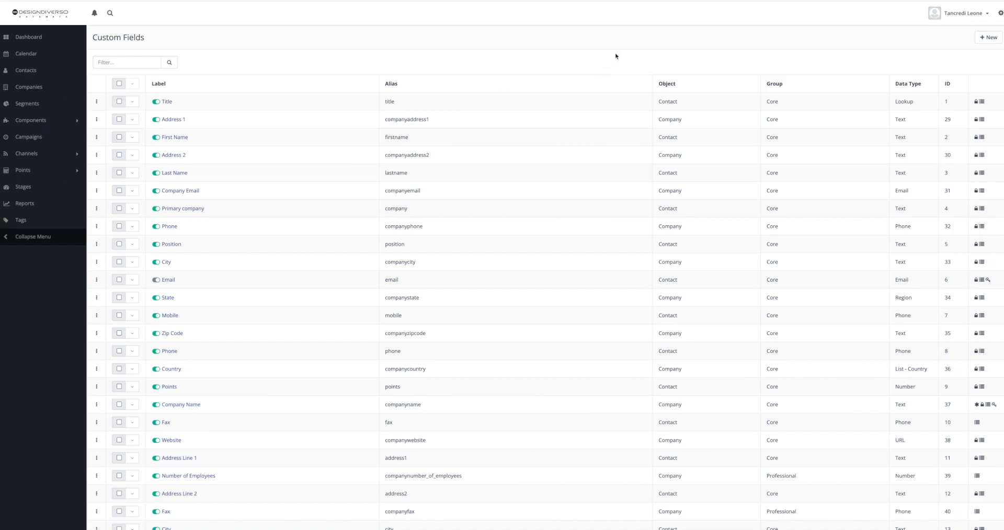
Open the contact import page from the Contacts list
left_click(52, 71)
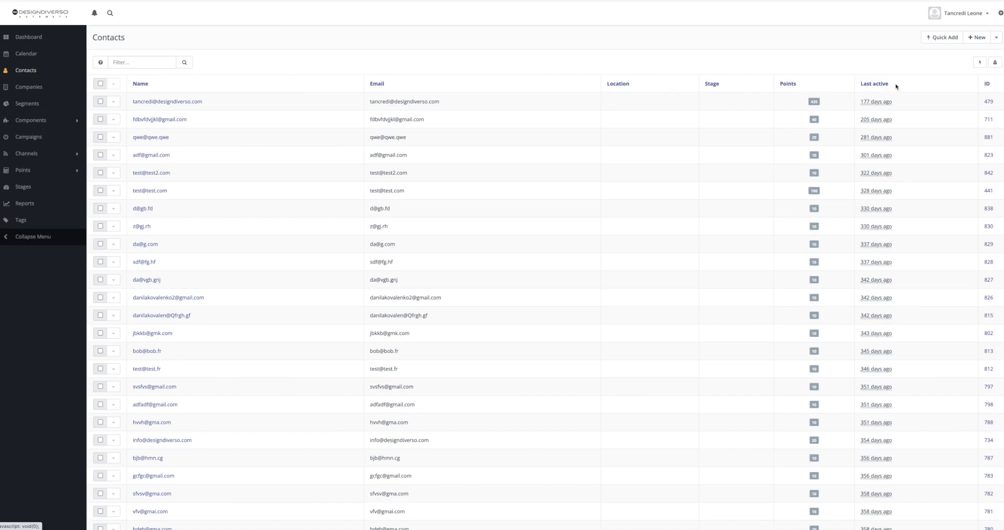
left_click(995, 39)
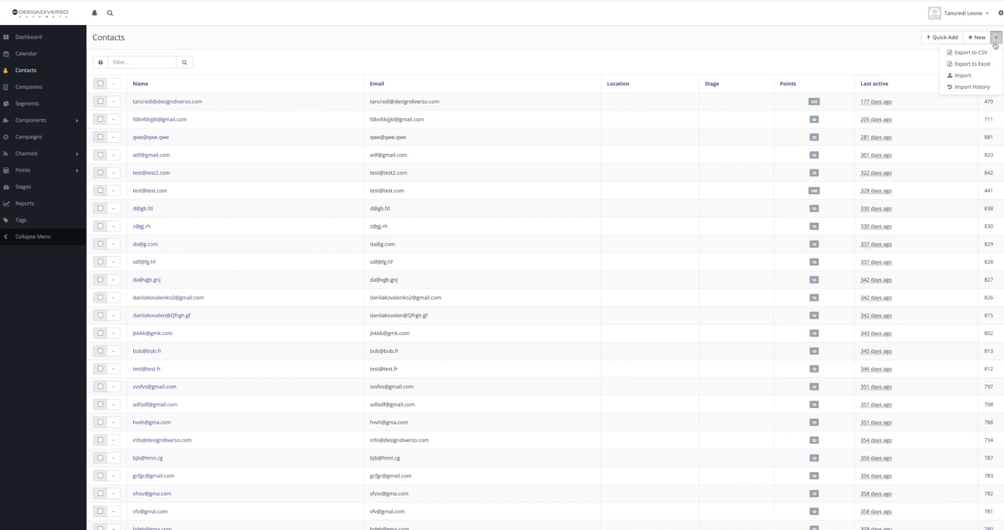
left_click(961, 77)
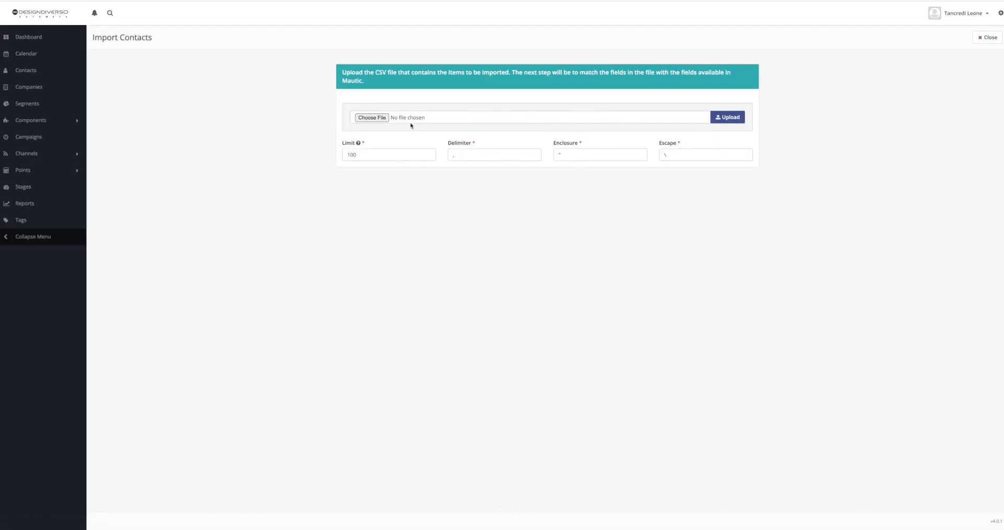
Choose contacts_march-16-2023.csv from Downloads and upload it for import
left_click(372, 117)
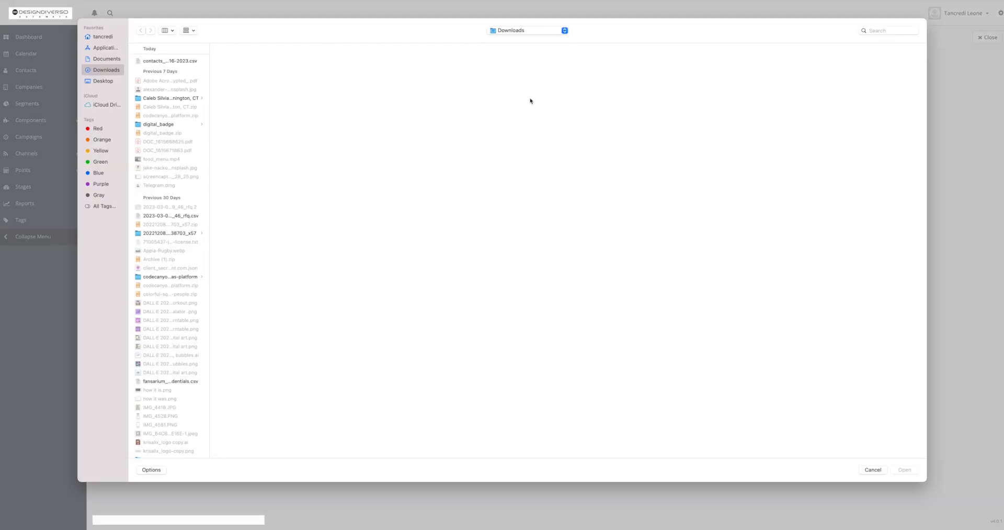
left_click(202, 62)
left_click(904, 472)
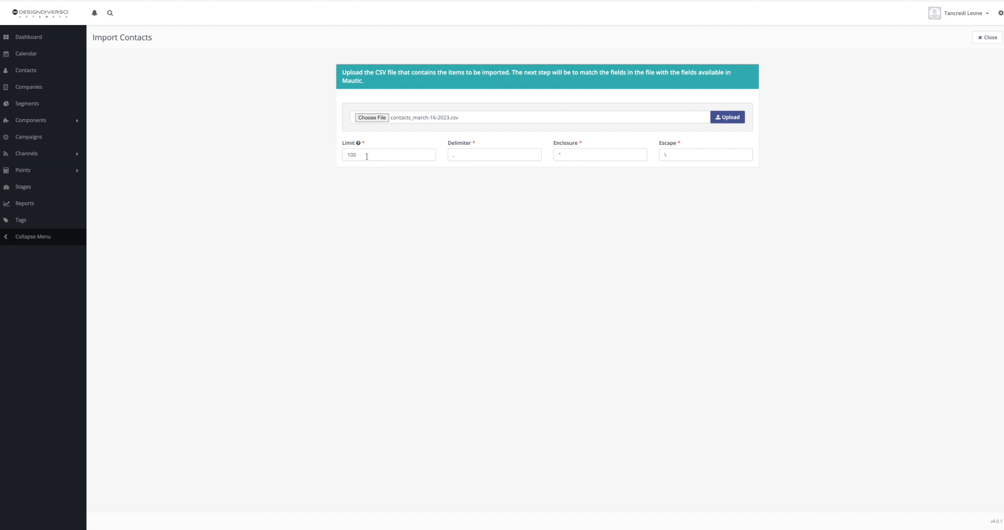
left_click(727, 118)
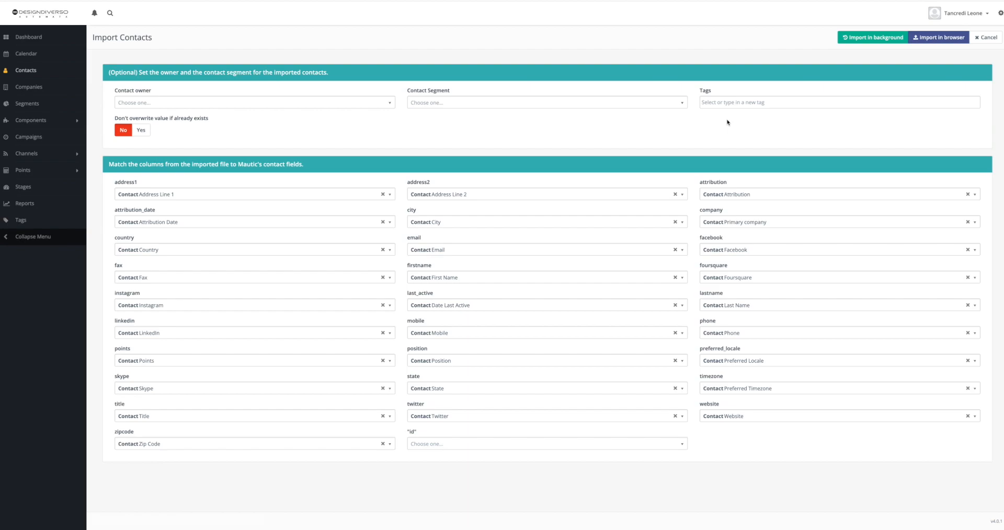
Set the import's contact owner to the logged-in user and the contact segment to Test
left_click(174, 107)
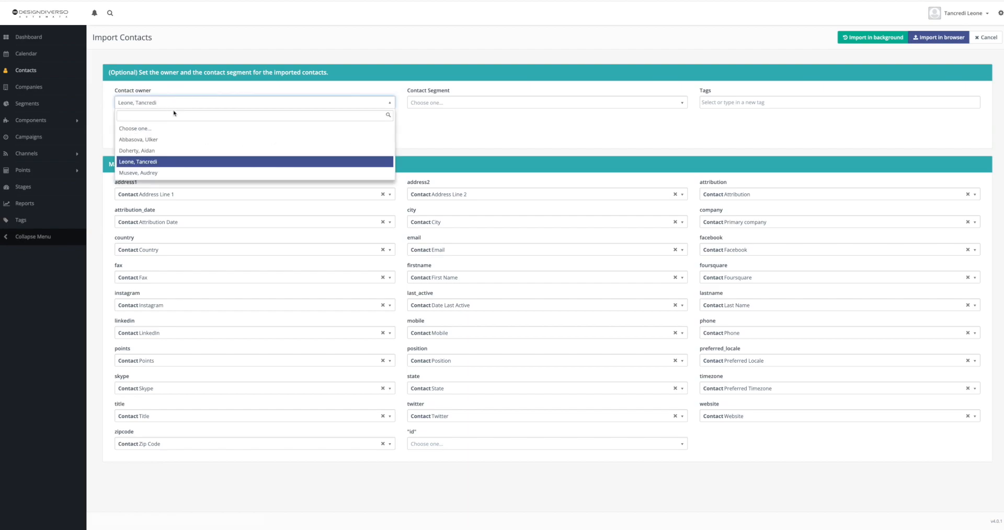
left_click(168, 161)
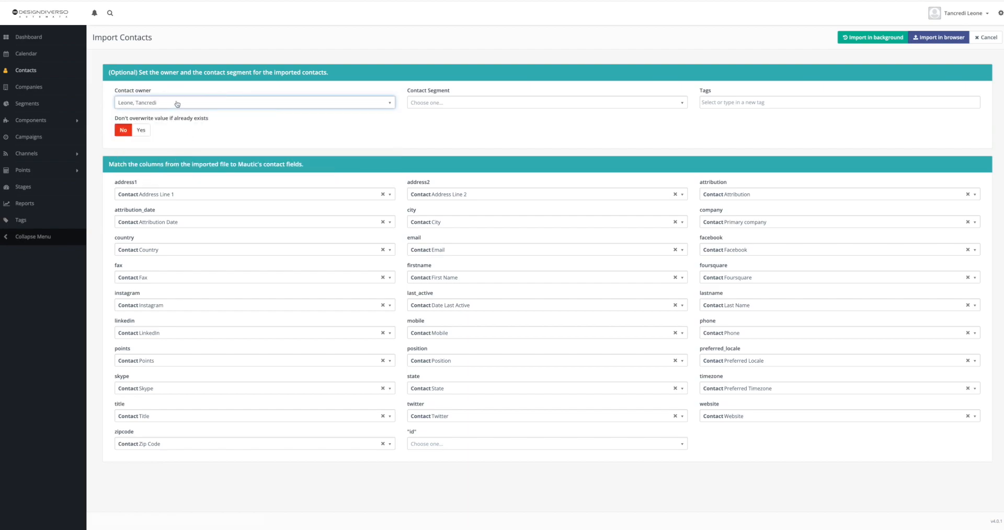
left_click(431, 107)
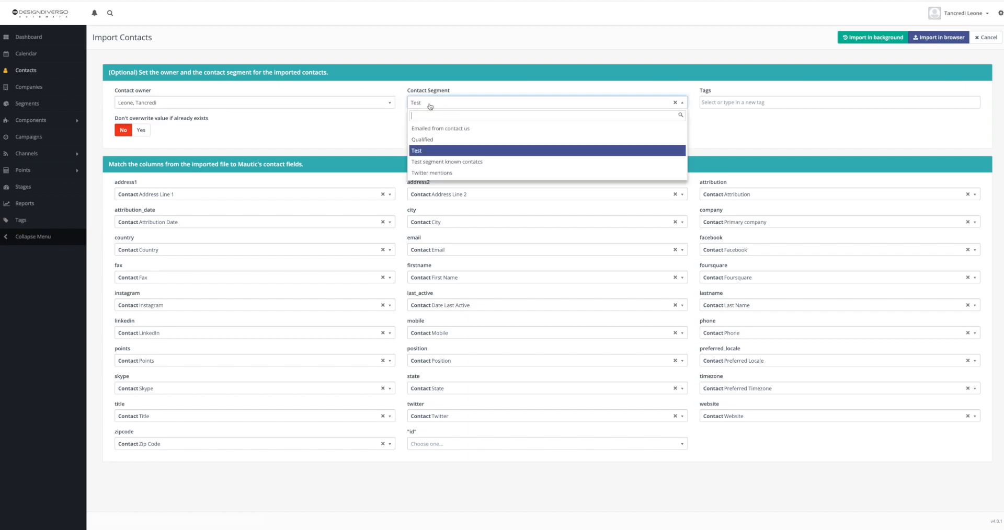
left_click(427, 151)
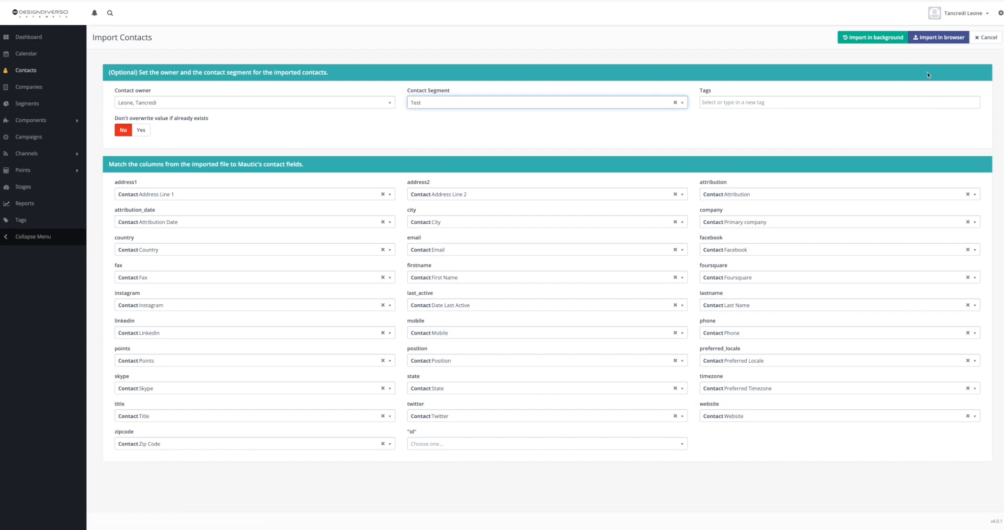
Import the contacts in the browser and open the contacts list
left_click(936, 42)
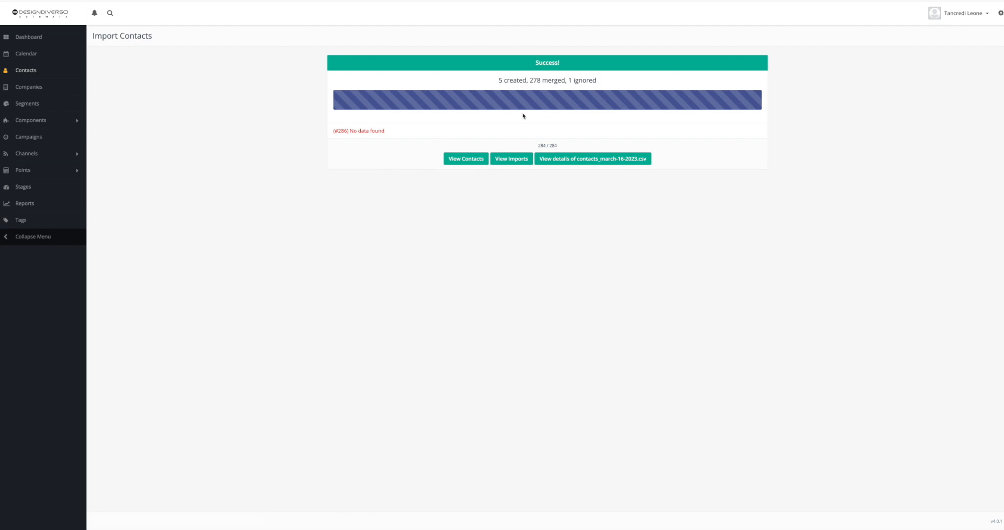
left_click(468, 158)
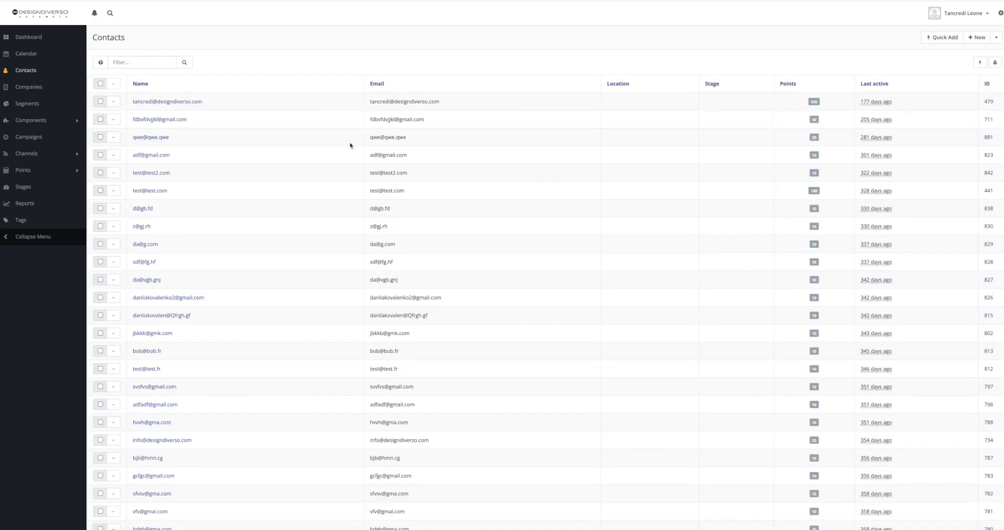
Scroll through the imported contacts list and return to the Dashboard
scroll(398, 106, "down", 2)
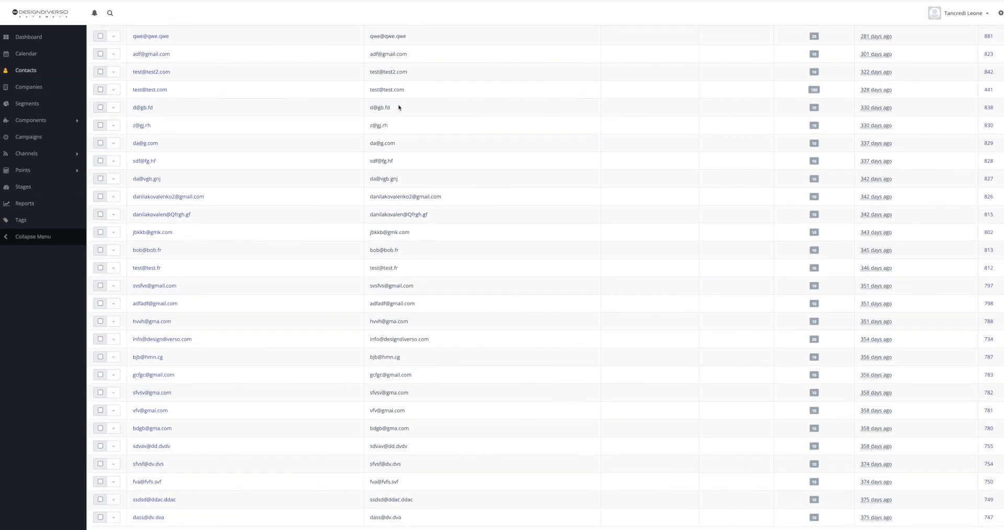
scroll(398, 107, "down", 1)
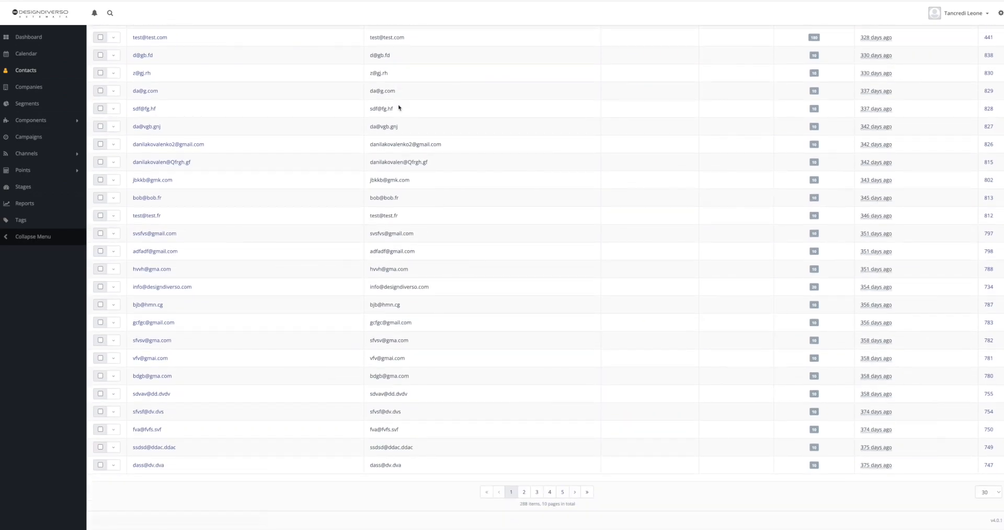
scroll(399, 108, "up", 3)
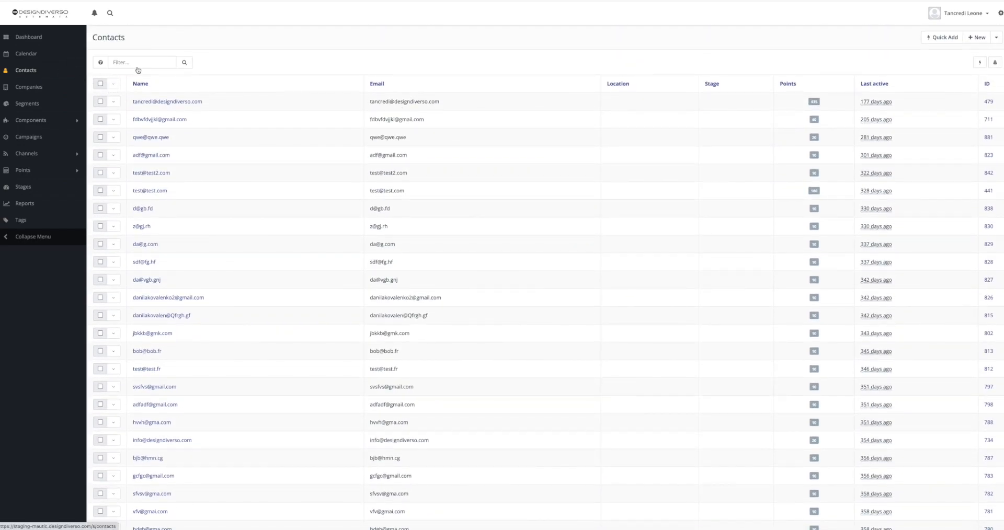
left_click(45, 70)
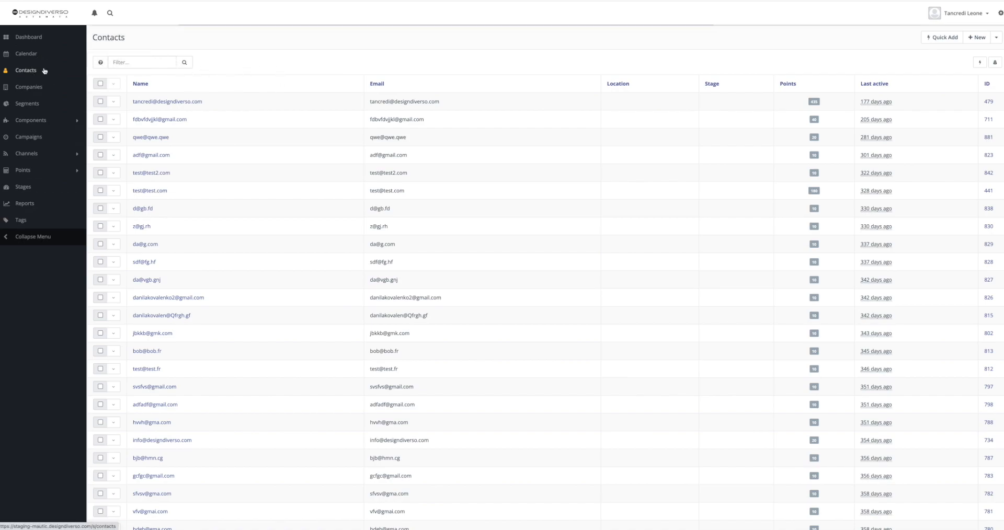
left_click(42, 38)
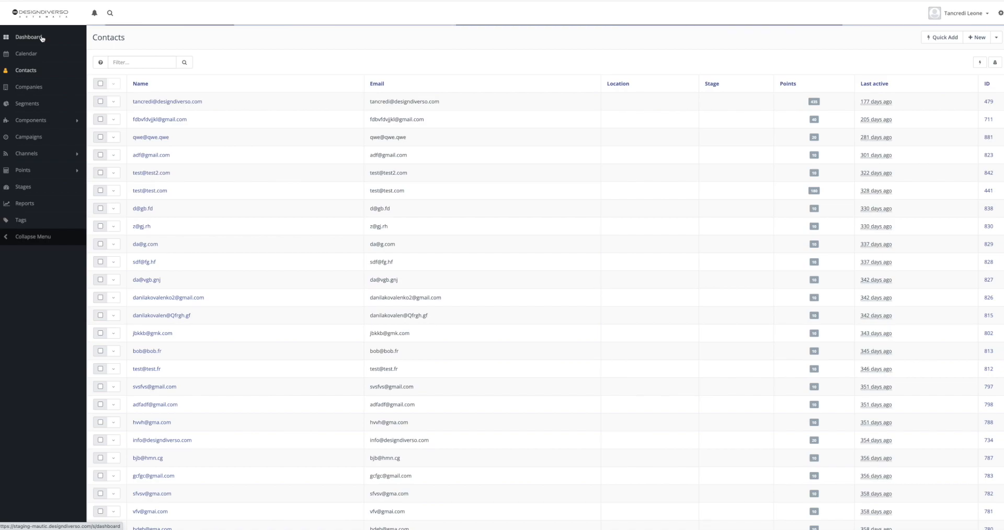